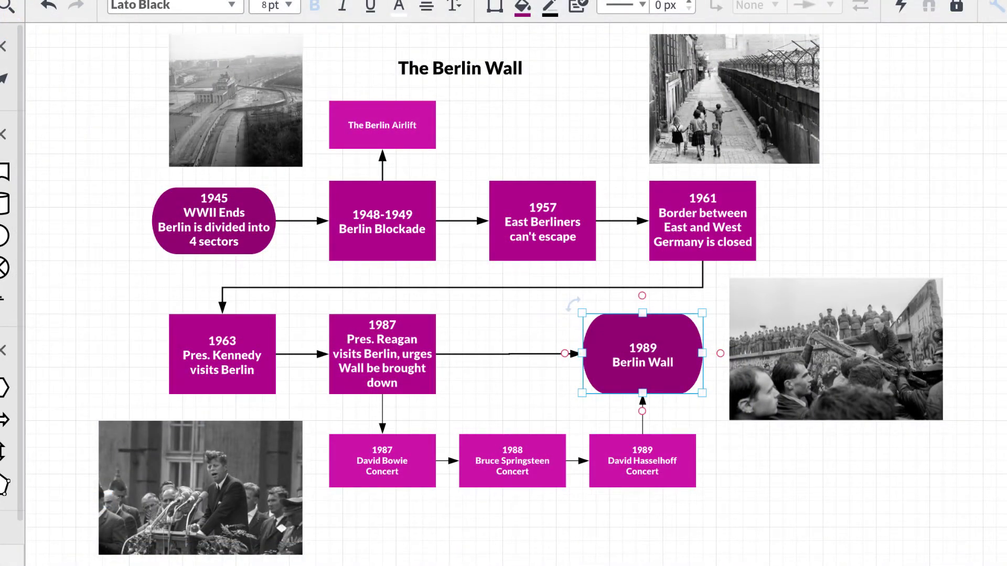
Finish the 1989 shape's label with 'Berlin Wall comes down' on a new line.
key("Return")
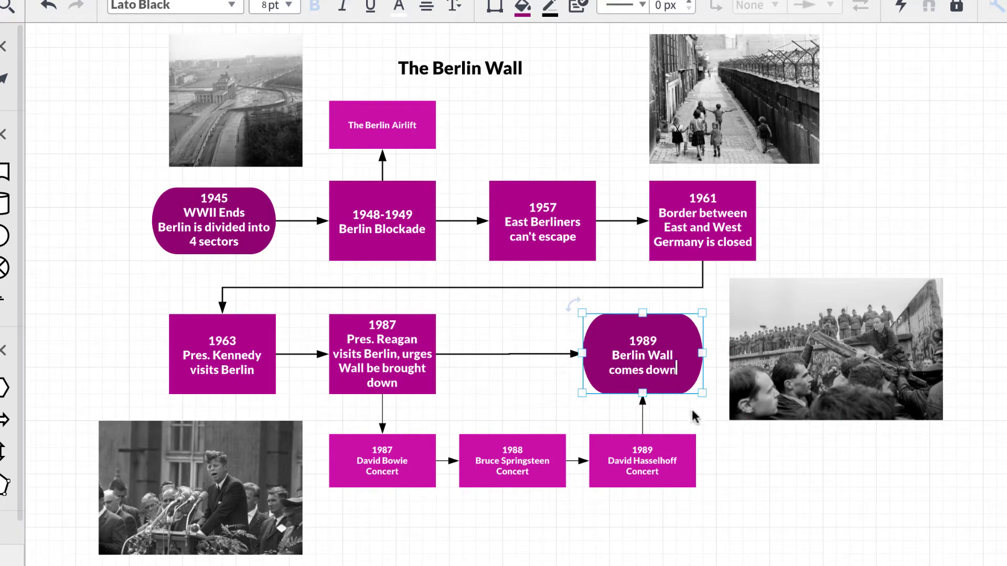
left_click(691, 419)
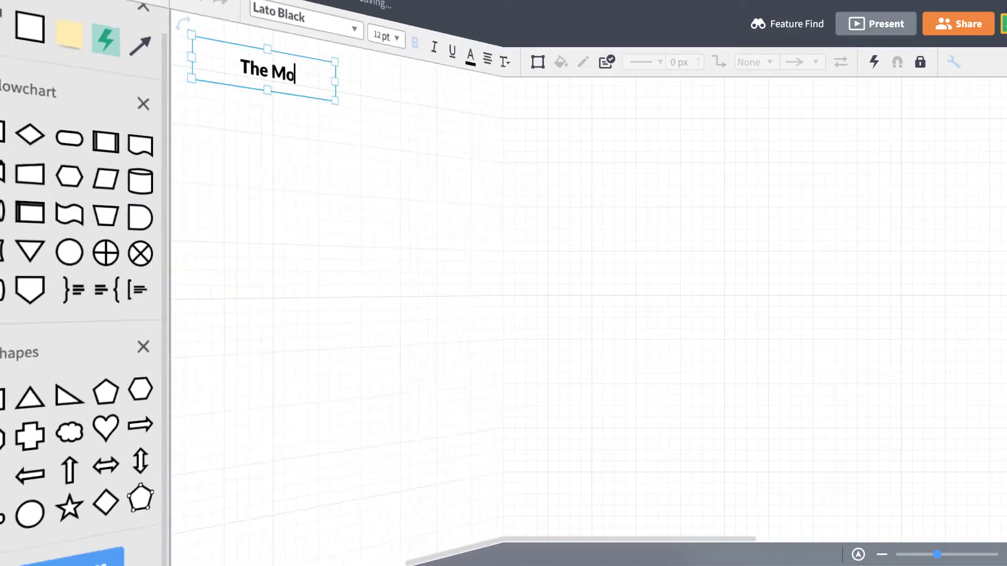
Title the chart 'The Most Dangerous Game' and label the first box 'Rainsford and Whitney sail to South America'.
type("st Dangerous Game")
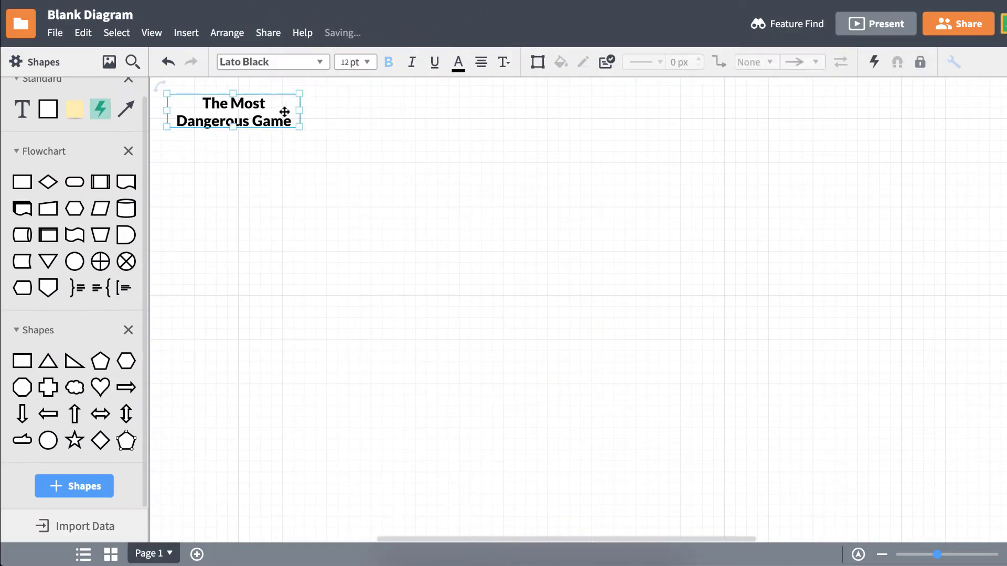
left_click(458, 61)
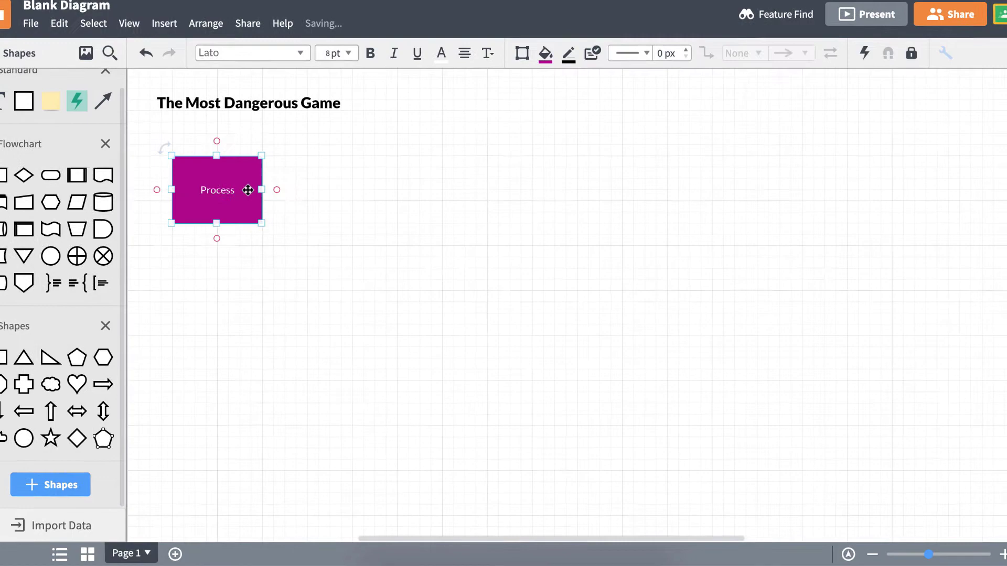
type("Rainsford and Whitn")
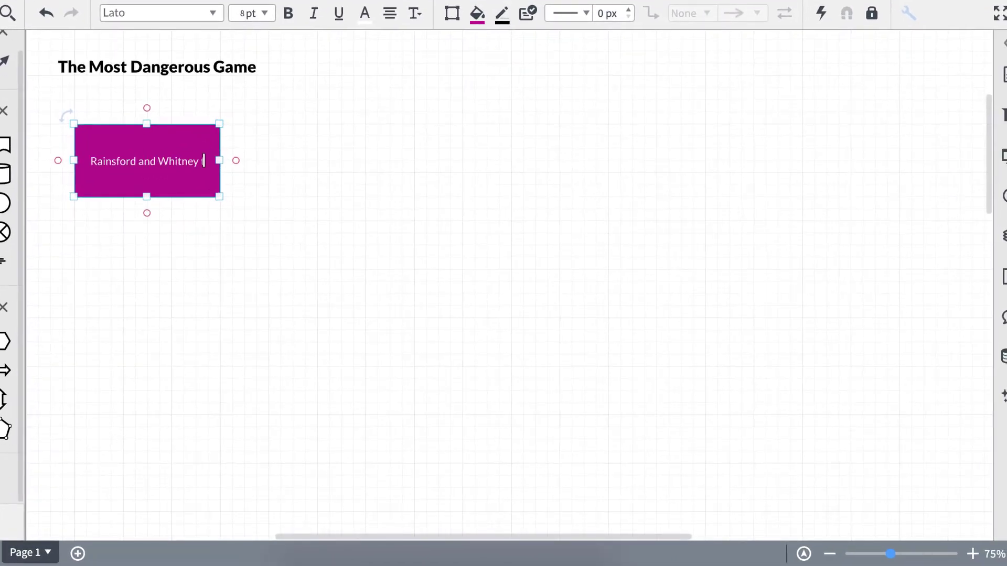
type("ey sail to South America to hunt Jaguar")
Add three more event boxes: falling overboard on Ship-Trap Island, dining with Zaroff, and Zaroff's hunting invitation.
left_click_drag(147, 158, 367, 155)
type("Rainsford falls overboard and is marronne")
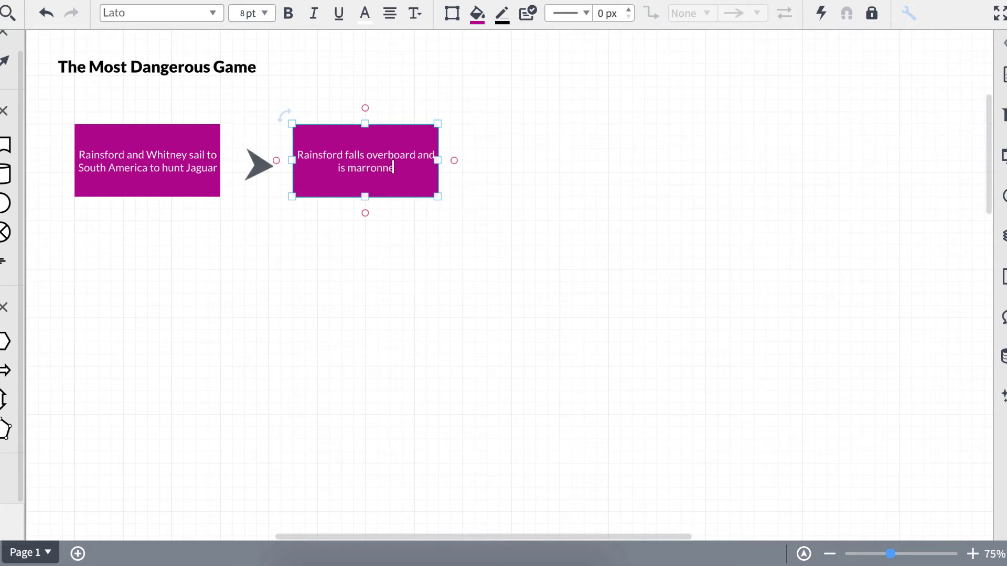
key("BackSpace")
key("BackSpace")
key("BackSpace")
key("BackSpace")
key("BackSpace")
type("ooned on Ship-Trap Isand")
left_click_drag(147, 160, 583, 160)
type("Rainsford meets and dines with Gene")
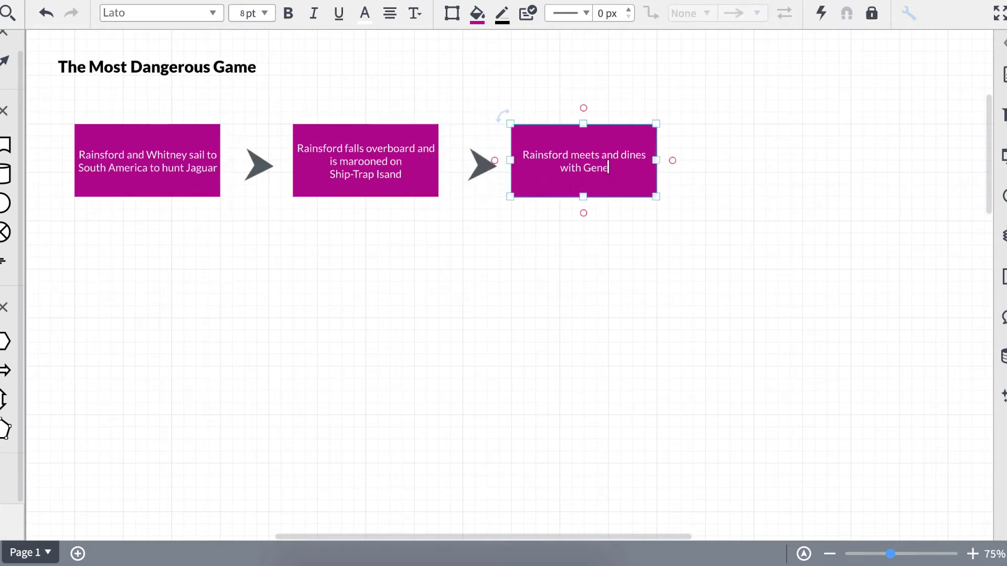
type("ral Zaroff, the owner of the island")
key("ctrl+v")
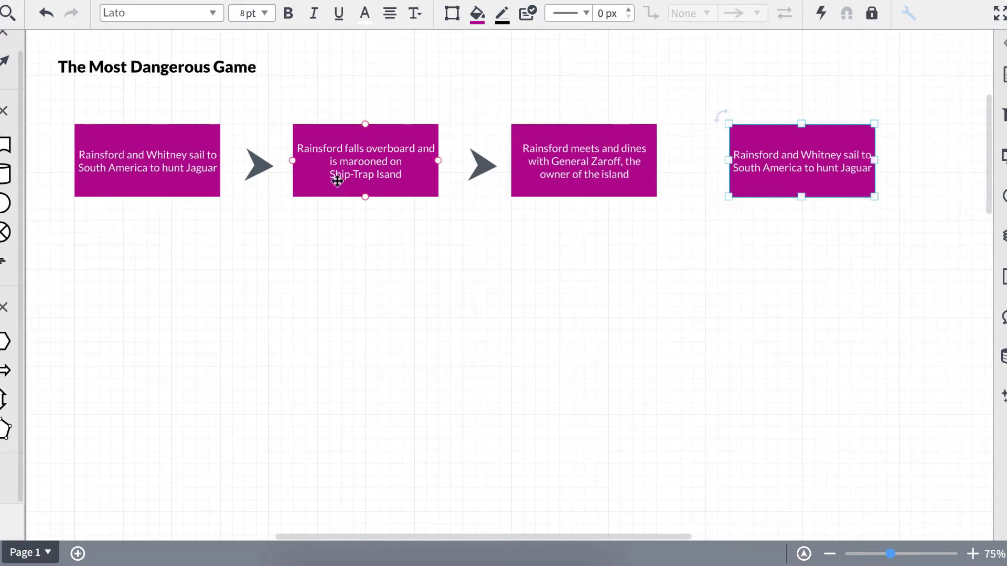
key("BackSpace")
type("Zaroff tells Rainsford he hunts sailors")
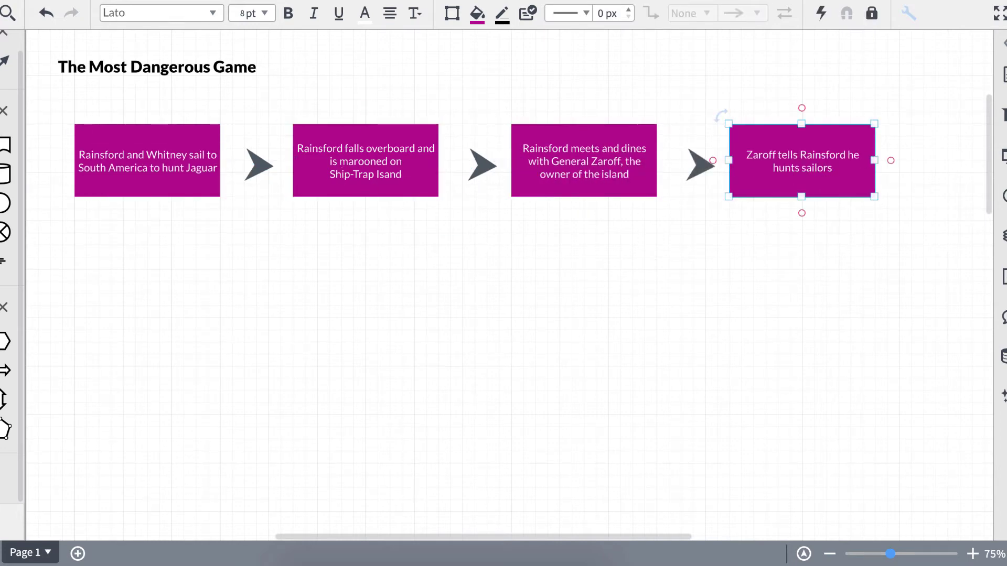
type(" on his island and invites Rainsford to join him")
Build a second row of four events: refusal and hunt, traps, trap kills Ivan, chase to waterfall.
key("ctrl+v")
left_click_drag(158, 178, 167, 295)
type("Rainsford is repulsed and refuses, Zaroff")
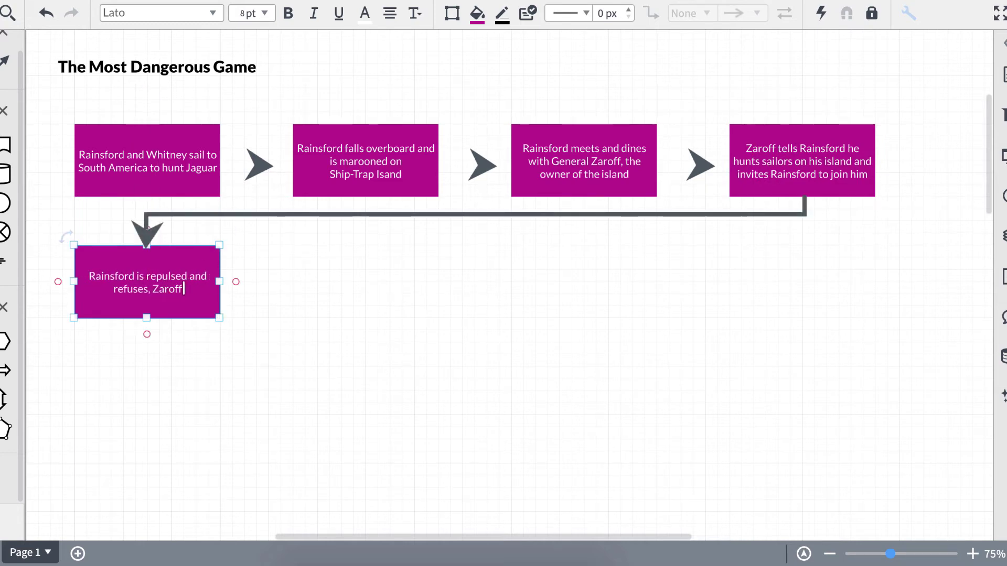
type(" turns him loose on the island to hunt him instead")
key("ctrl+v")
left_click_drag(159, 177, 377, 299)
type("Rainsf")
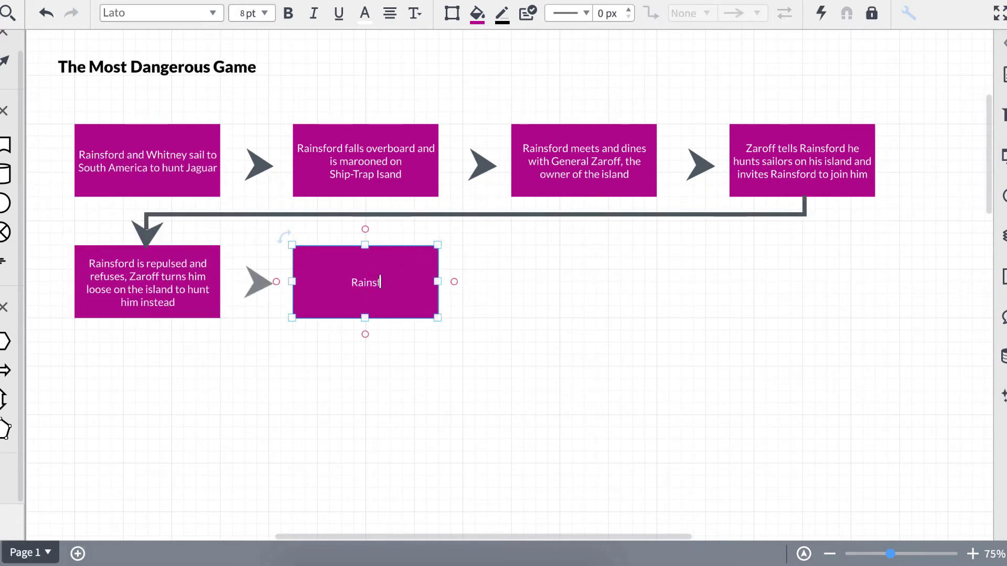
type("ord eludes Zaroff, his servant Ivan, and his hunting hounds by building tra")
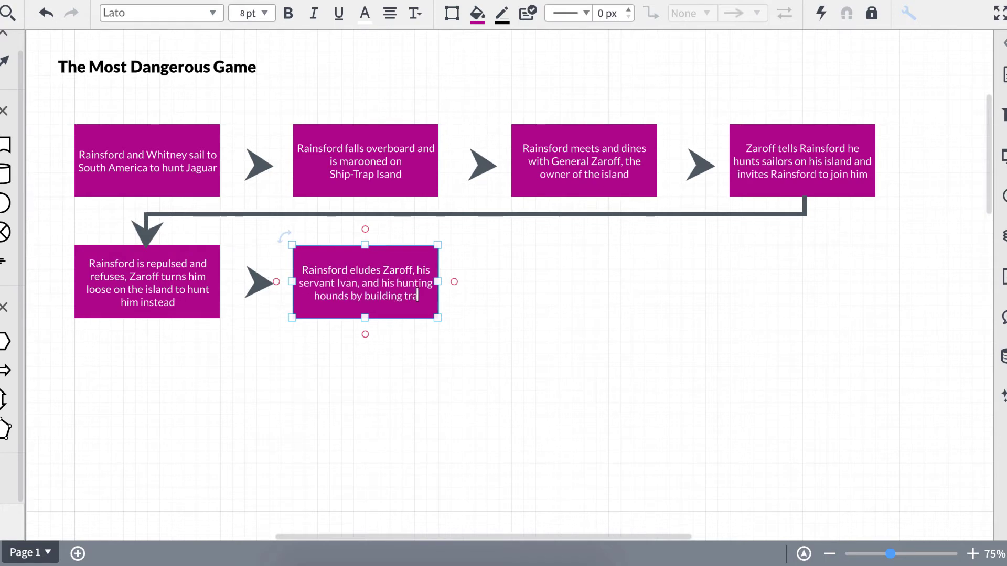
type("ps")
key("ctrl+v")
left_click_drag(157, 179, 594, 299)
type("The trap injures Zaroff,")
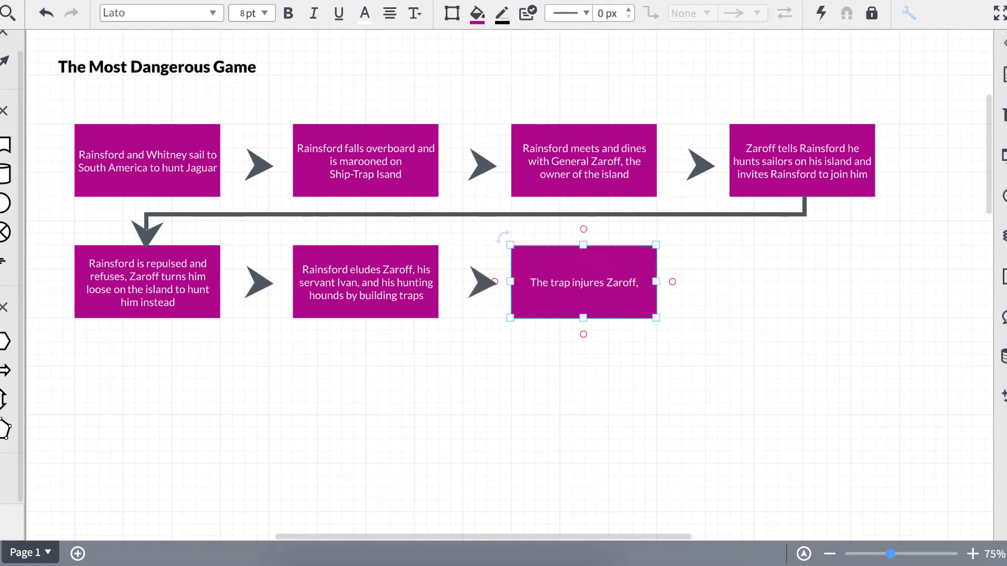
type(" and kills")
key("BackSpace")
key("BackSpace")
key("BackSpace")
key("BackSpace")
key("BackSpace")
key("BackSpace")
key("BackSpace")
key("BackSpace")
key("BackSpace")
key("BackSpace")
key("BackSpace")
type("and kills Ivan and several of the dogs")
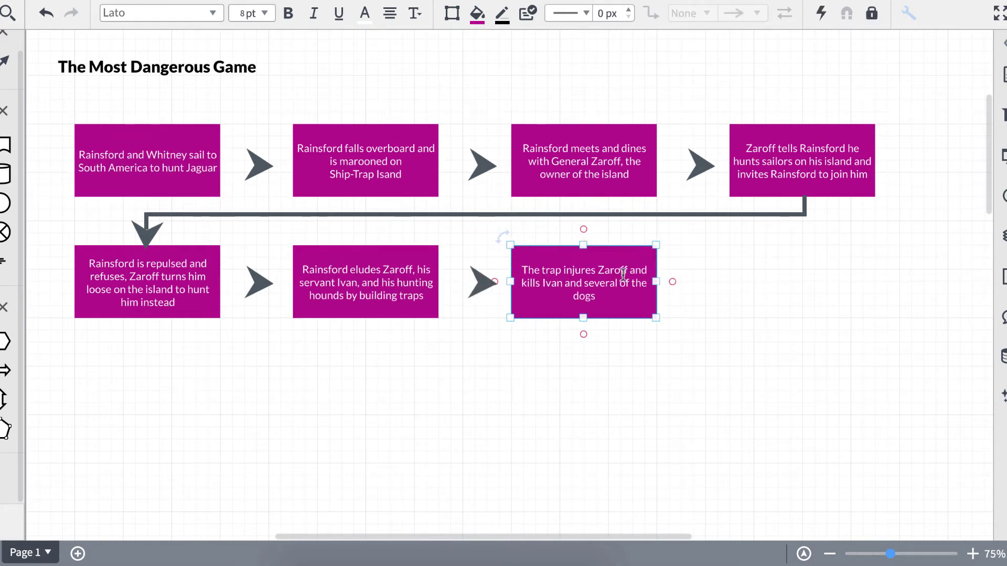
key("ctrl+v")
left_click_drag(146, 175, 801, 296)
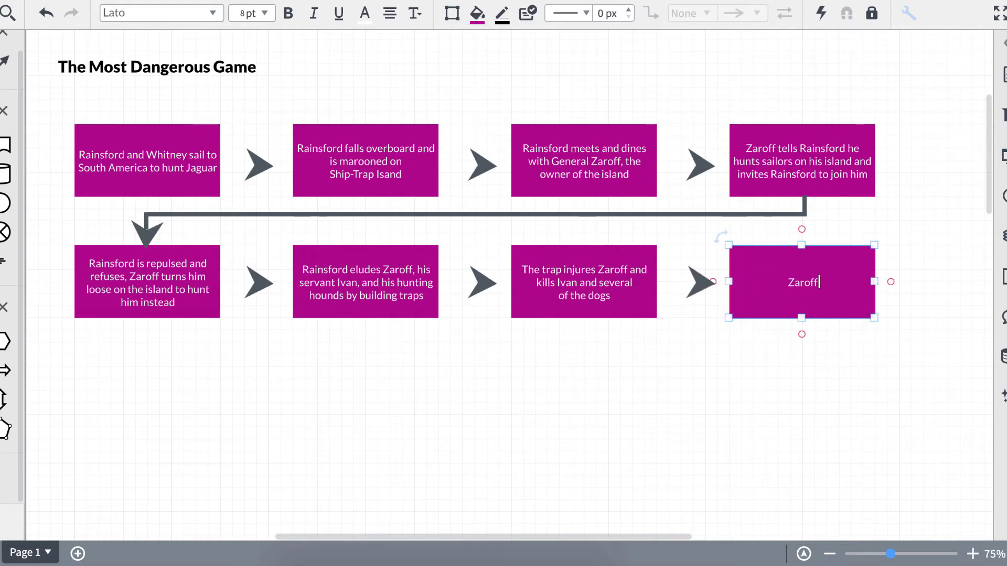
type("ses Rainsford to a waterfall")
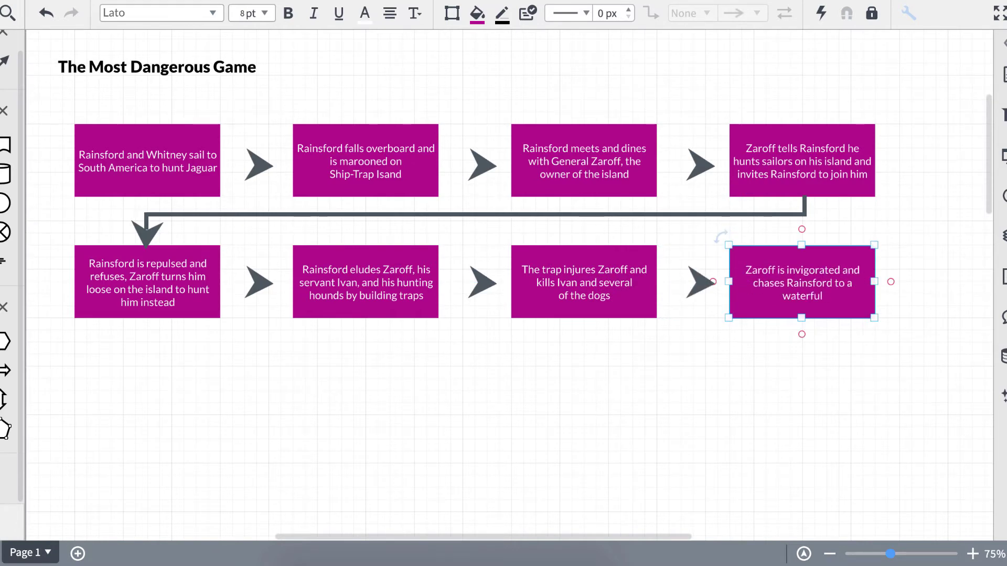
Add a third row: the waterfall jump, sneaking into the chateau, and 'Rainsford defeats and kills Zaroff'.
left_click(784, 422)
key("ctrl+v")
left_click_drag(150, 157, 149, 396)
type("Rainsford jumps off  the waterfall")
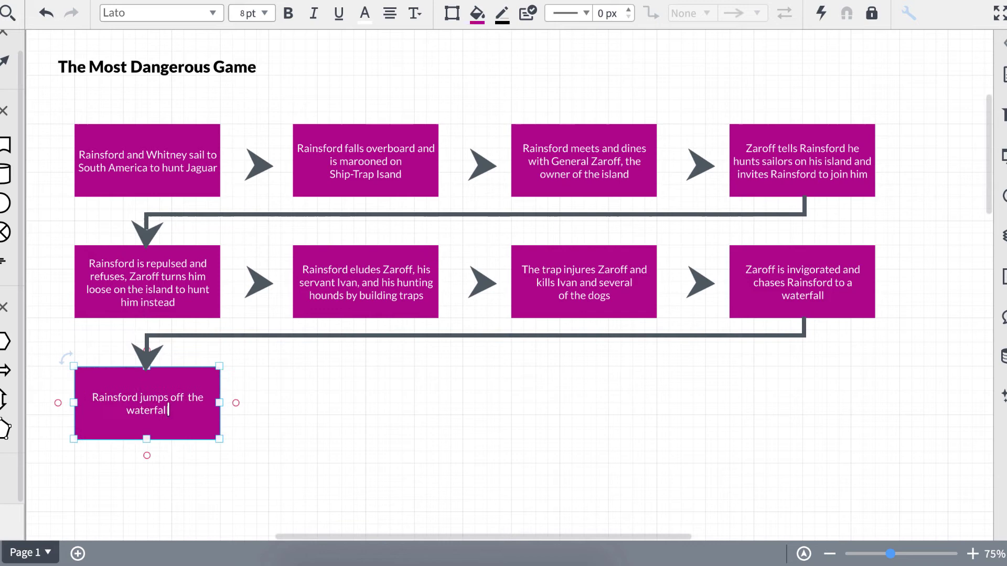
type(" and Zaroff returns to his chateau thinking he died")
key("ctrl+v")
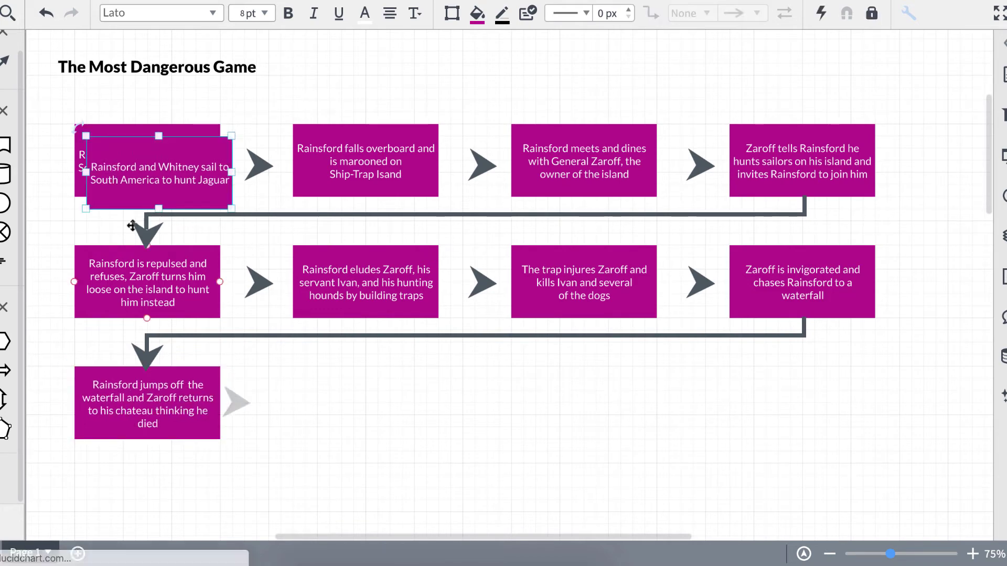
left_click_drag(147, 161, 366, 403)
type("Rainsford survives and sneaks into Zaroff's chateau for a final confrontation")
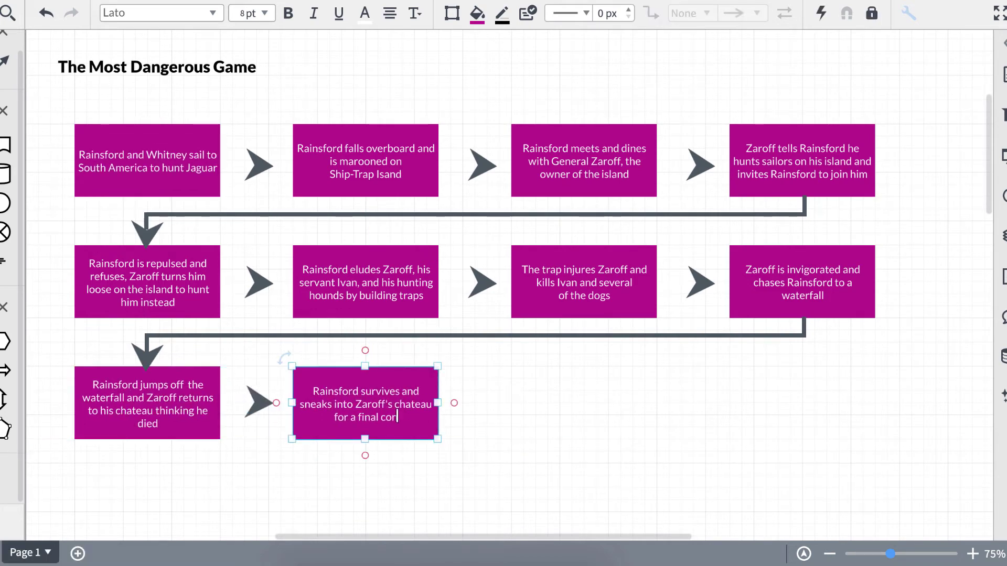
key("ctrl+v")
left_click_drag(156, 167, 584, 403)
type("Rainsford defeats and kills")
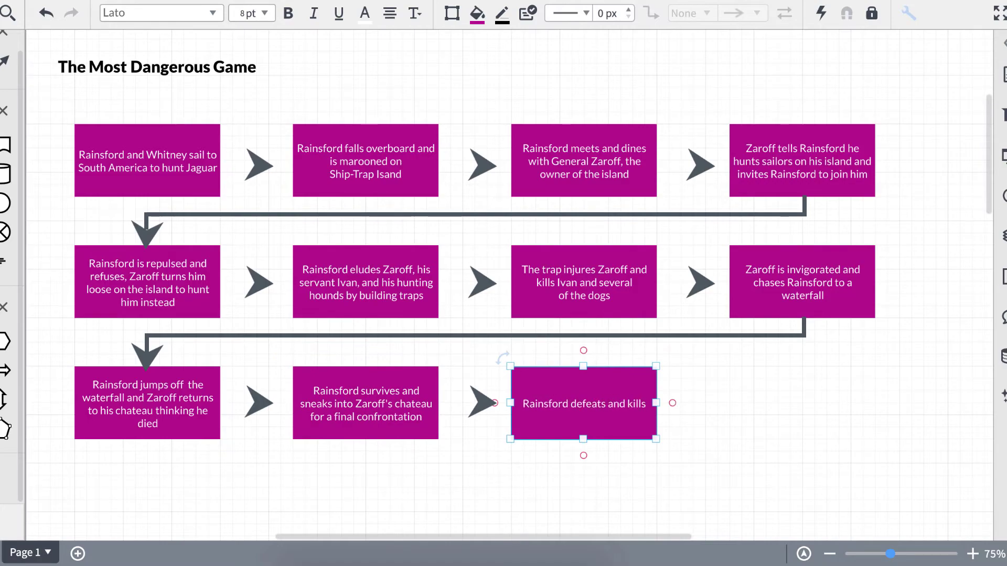
type(" Zaroff")
left_click(685, 472)
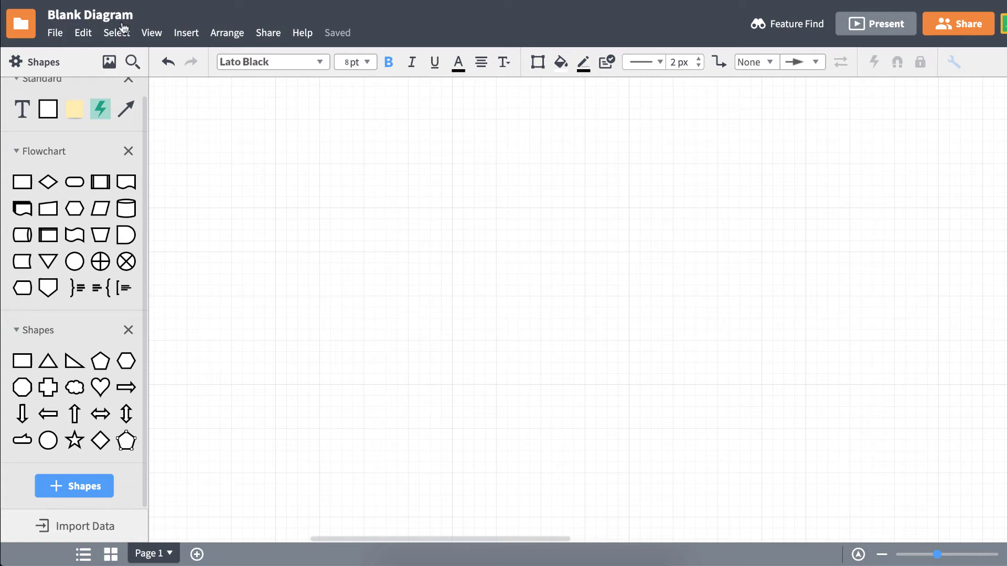
Rename the blank diagram from 'Blank Diagram' to 'Mitosis'.
left_click(120, 15)
key("BackSpace")
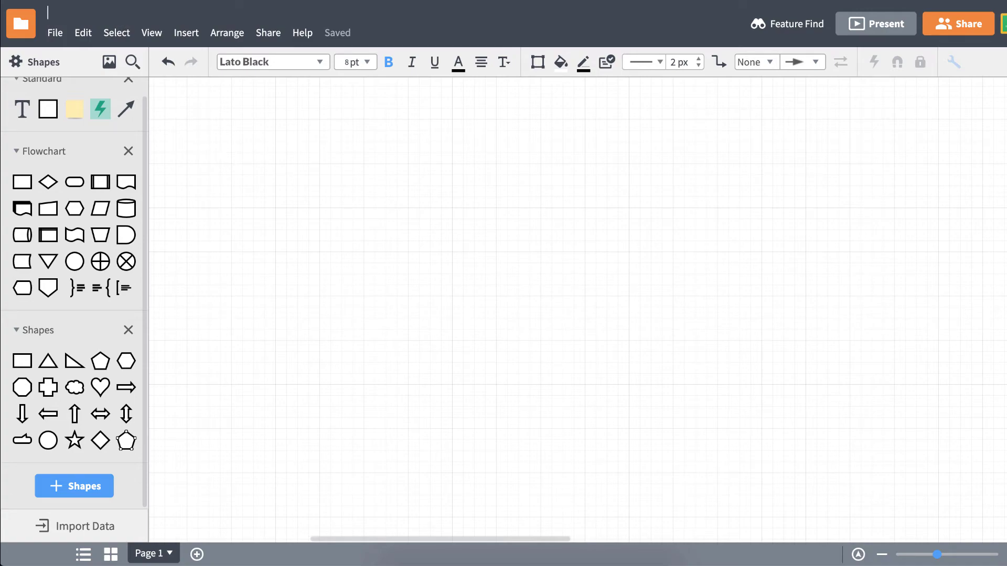
type("Mitosis")
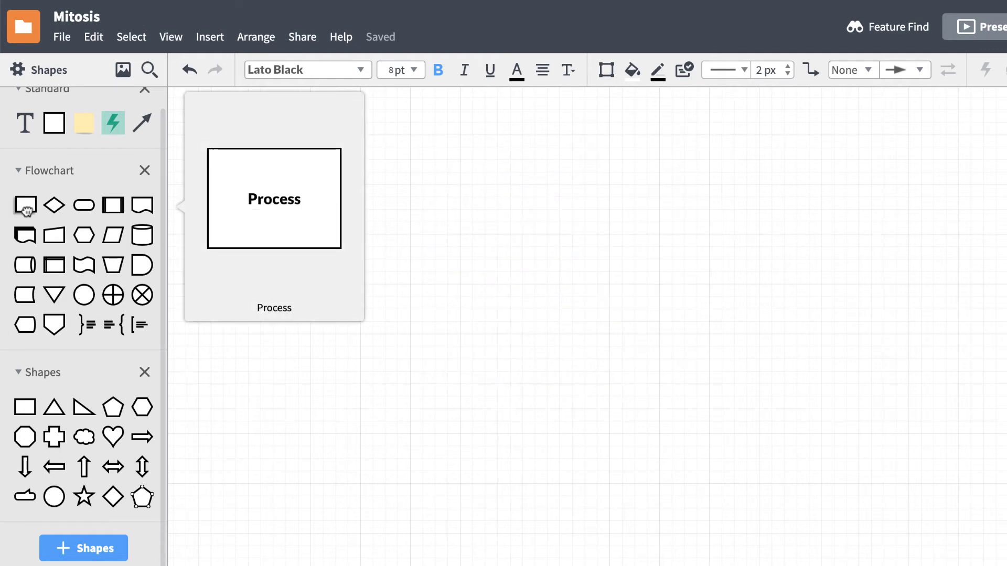
Place two process boxes side by side, labelled 'Interphase' and 'Prophase'.
left_click_drag(25, 205, 360, 229)
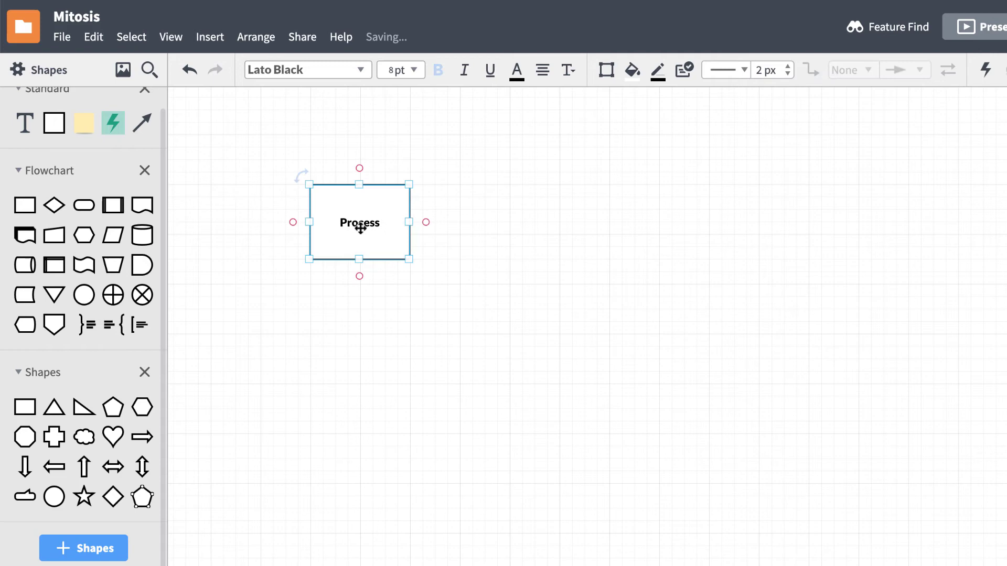
double_click(357, 217)
left_click(447, 243)
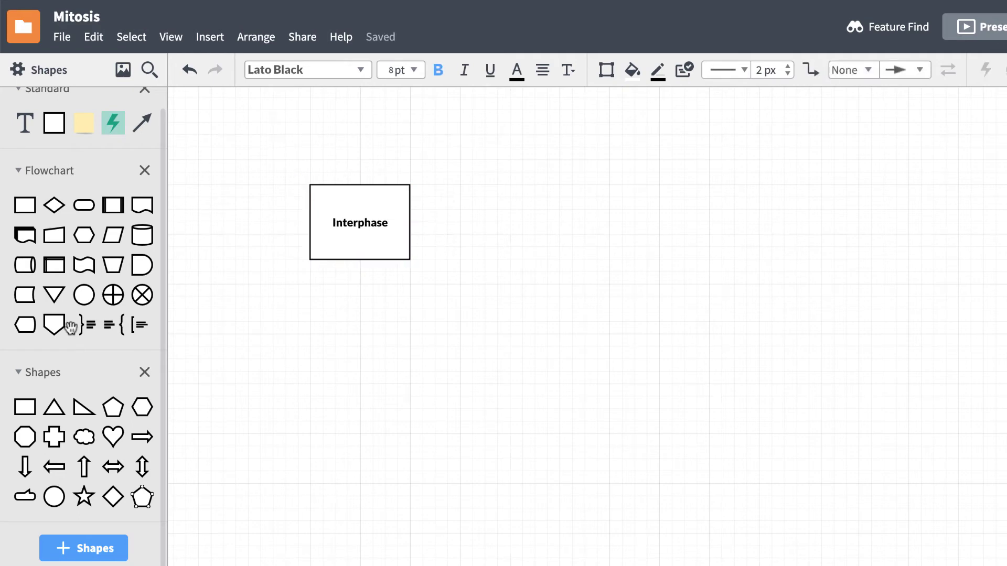
left_click_drag(25, 205, 560, 222)
double_click(559, 223)
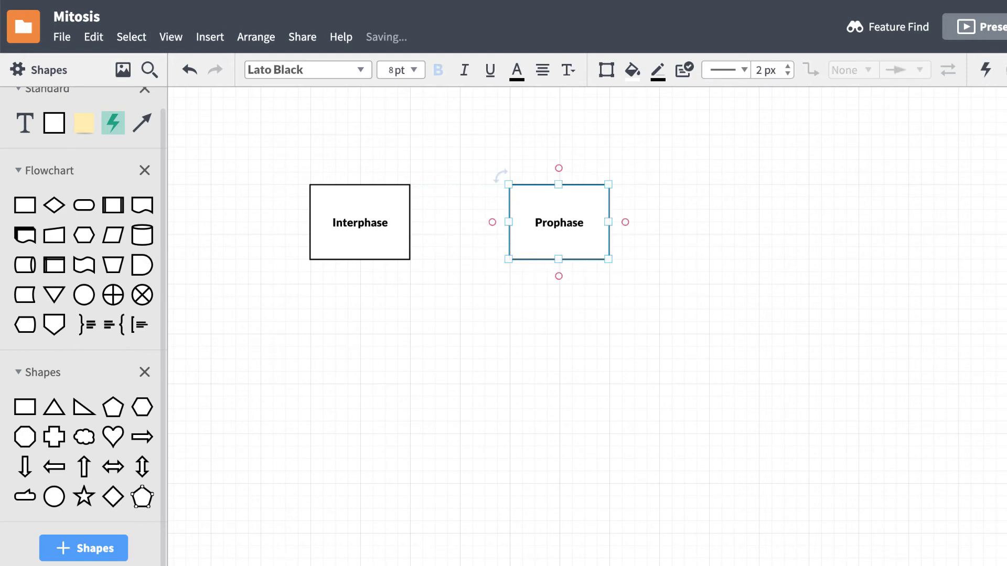
left_click(565, 315)
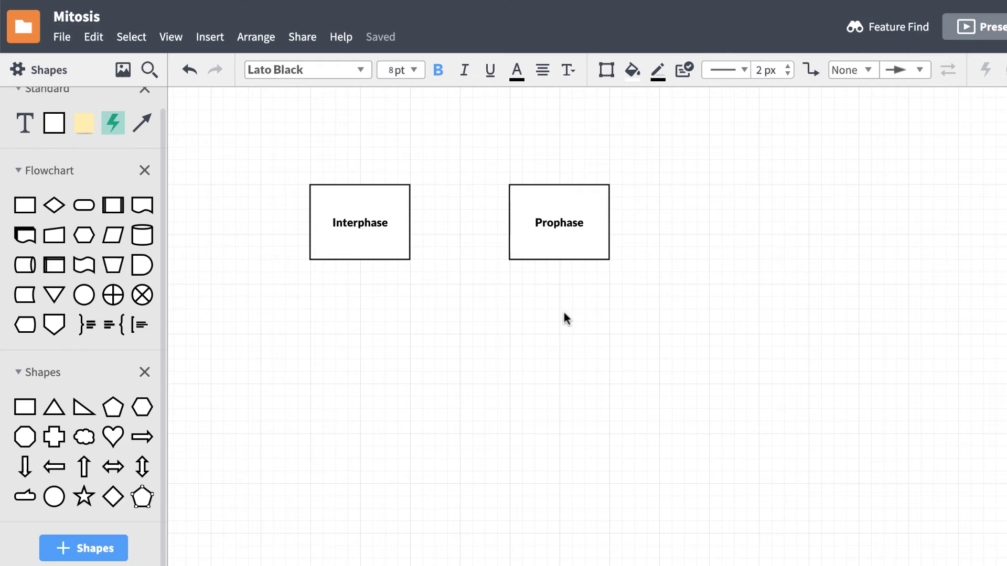
left_click(358, 247)
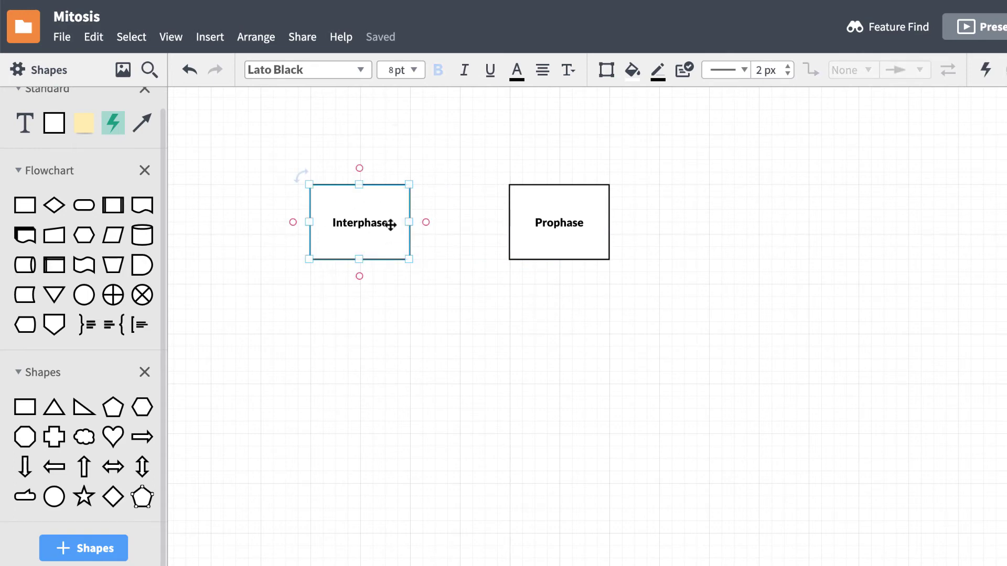
Connect Interphase to Prophase and add an arrow-linked 'Metaphase' box to complete the top row.
left_click_drag(425, 223, 427, 226)
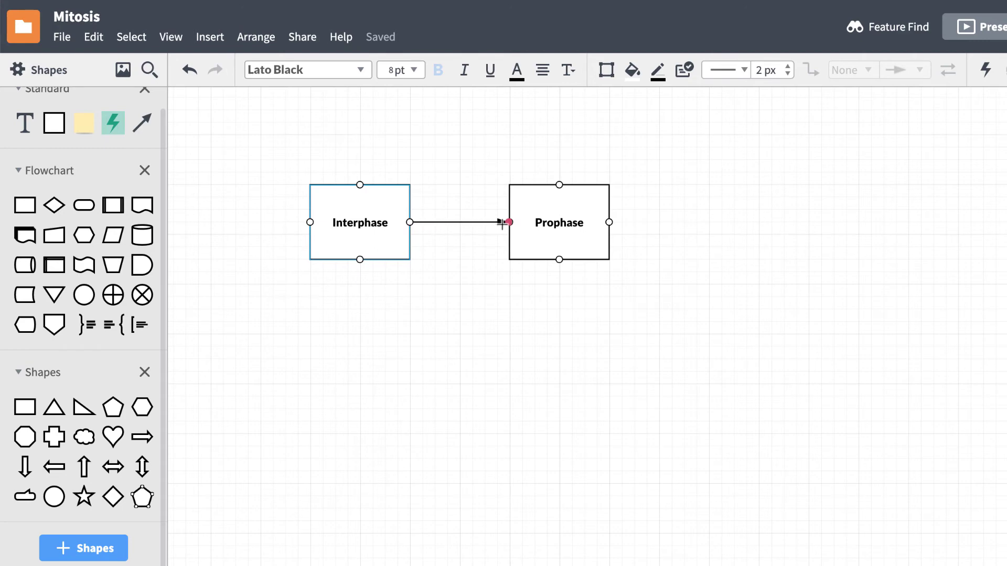
left_click_drag(502, 223, 506, 223)
left_click_drag(24, 226, 772, 238)
type("Metaphase")
left_click_drag(624, 225, 723, 225)
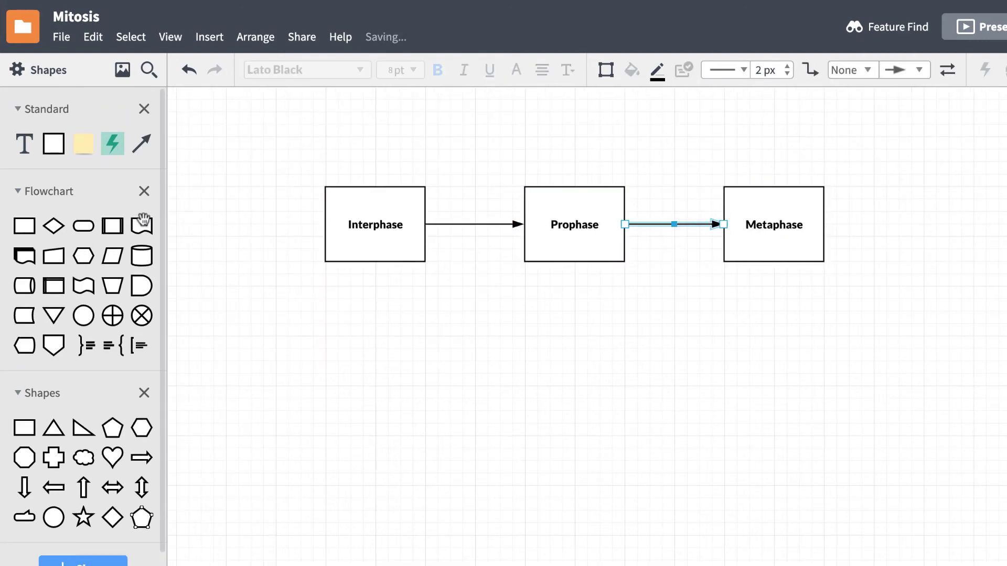
Add a second row of 'Anaphase', 'Telophase' and 'Cytokinesis' boxes, chained by arrows from Metaphase.
left_click_drag(24, 225, 376, 375)
type("Anaphase")
left_click(775, 252)
left_click_drag(774, 277, 376, 334)
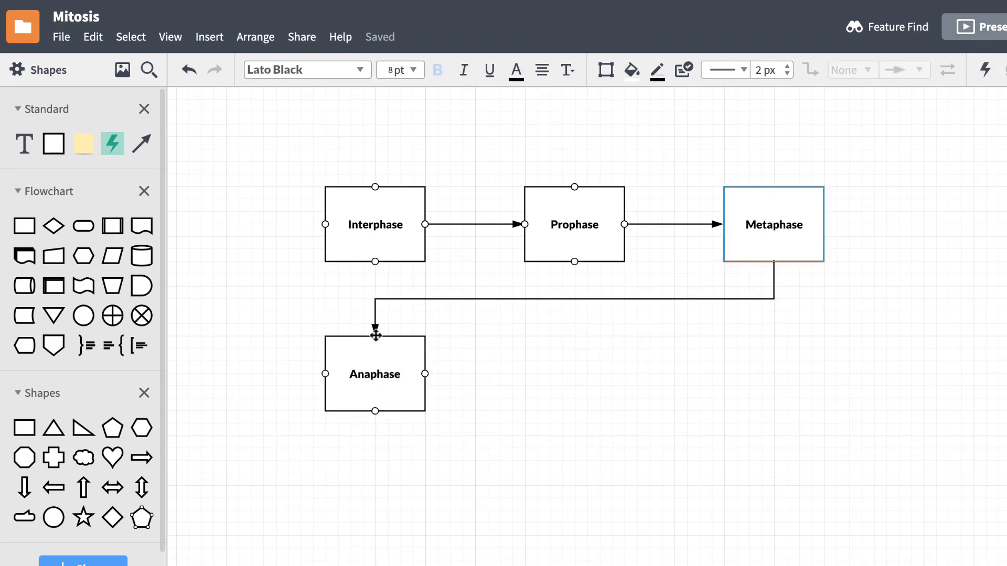
mouse_move(24, 226)
left_mouse_down()
mouse_move(209, 265)
mouse_move(575, 374)
left_mouse_up()
type("Telophase")
left_click(415, 373)
left_click_drag(442, 372, 524, 373)
left_click_drag(24, 225, 773, 374)
type("Cytokine")
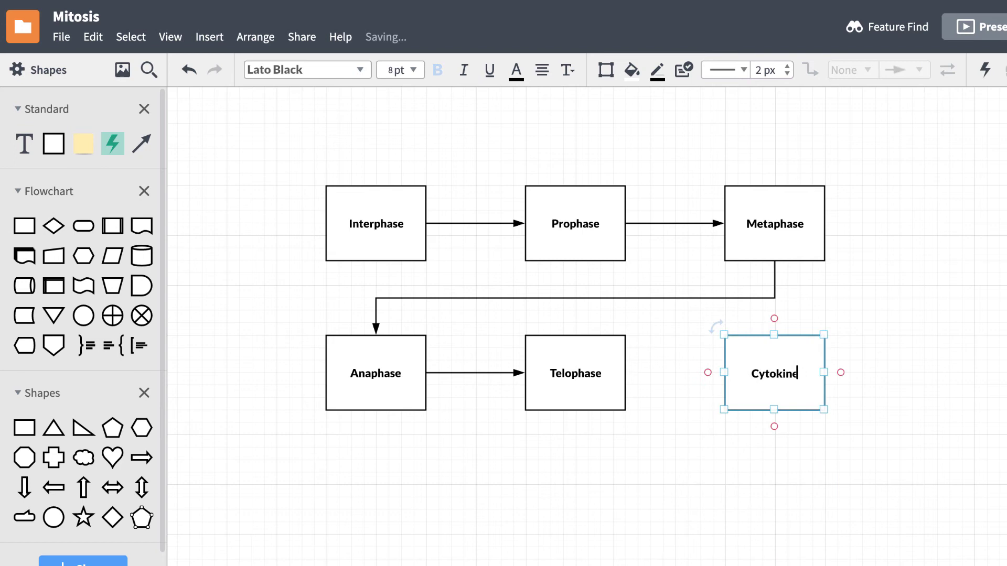
type("sis")
left_click(598, 393)
left_click_drag(641, 373, 723, 373)
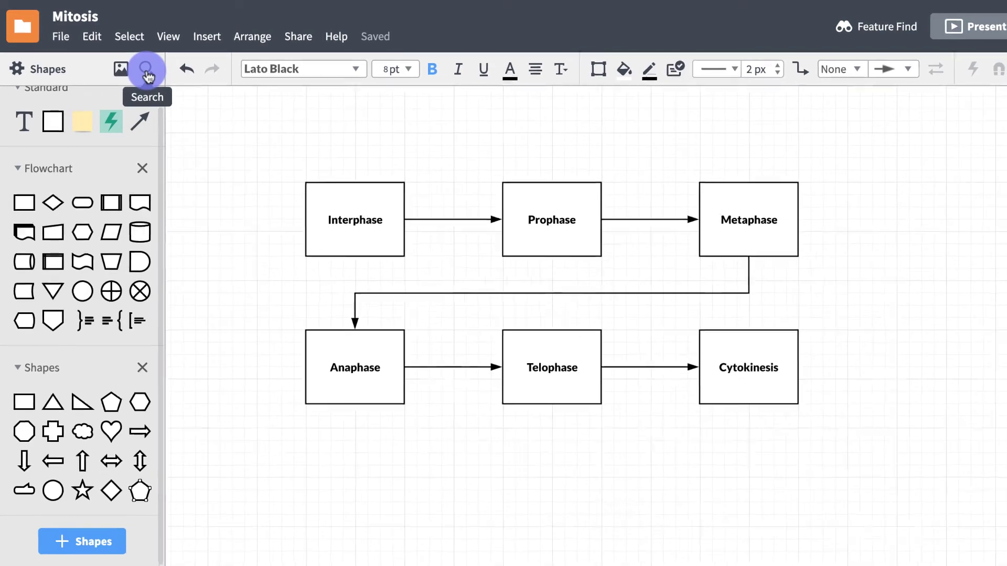
Place searched cell images for interphase, prophase and metaphase above the top-row boxes.
left_click(145, 70)
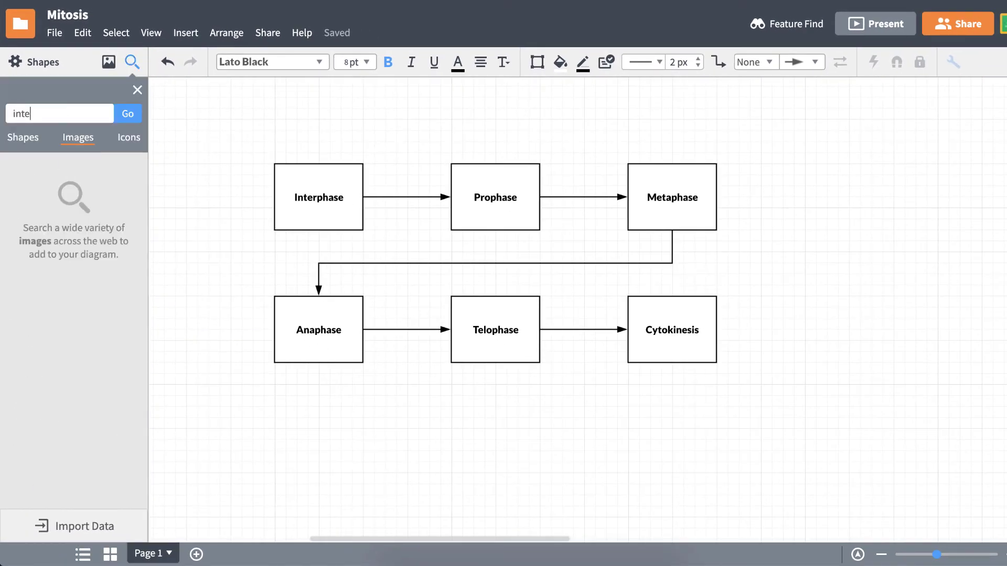
type("rphase")
key("Return")
left_click_drag(33, 193, 292, 326)
left_click_drag(241, 163, 499, 353)
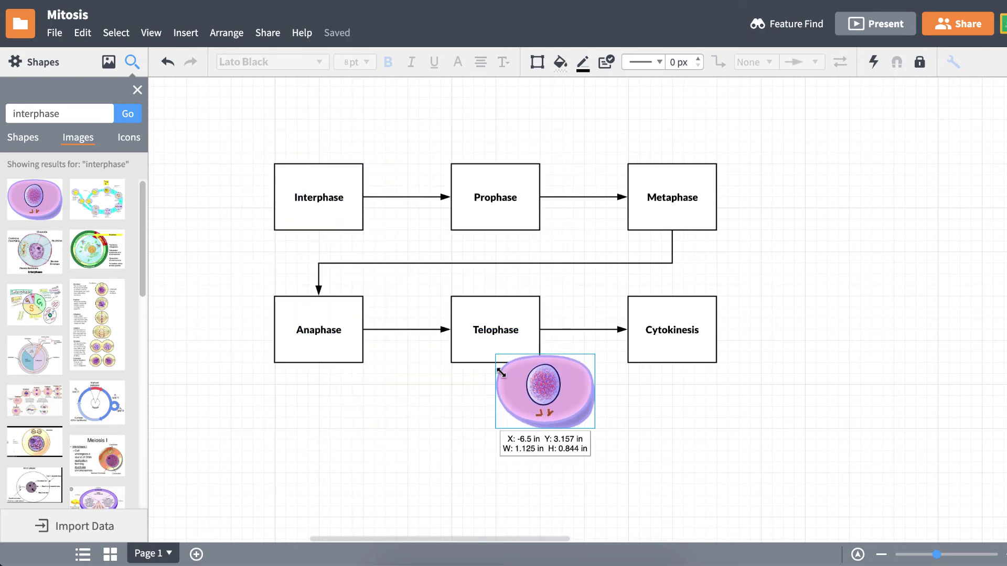
left_click_drag(547, 390, 329, 127)
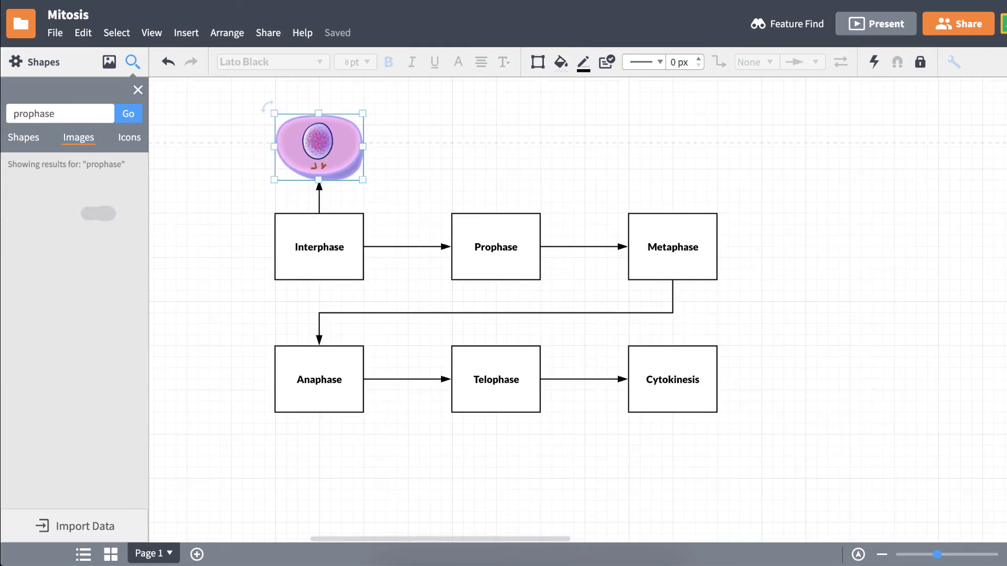
left_click_drag(99, 338, 452, 119)
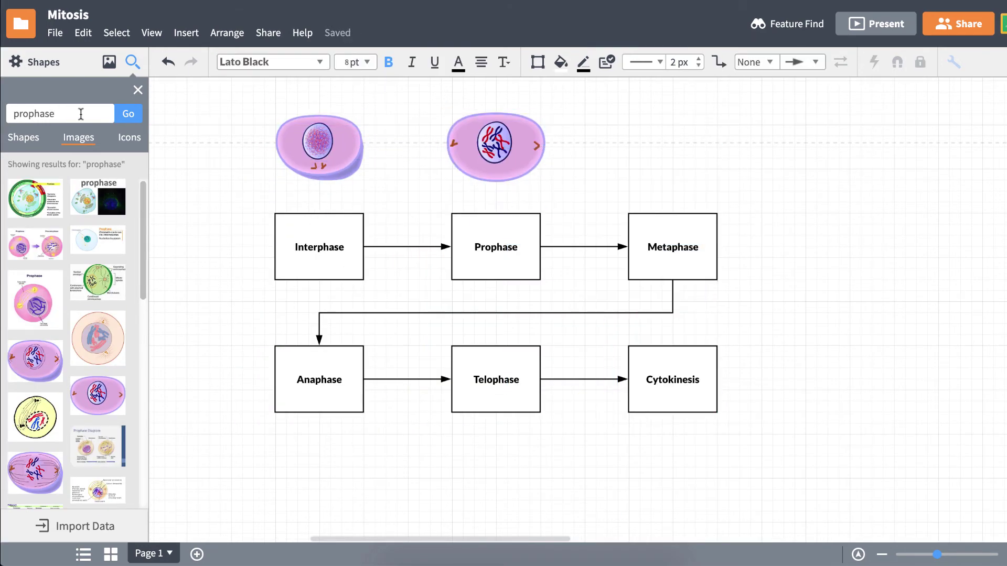
double_click(81, 112)
type("metaphase")
key("Return")
left_click_drag(97, 199, 630, 120)
Place anaphase, telophase and cytokinesis cell images below the bottom-row boxes.
type("anaphase")
key("Return")
left_click_drag(36, 273, 320, 461)
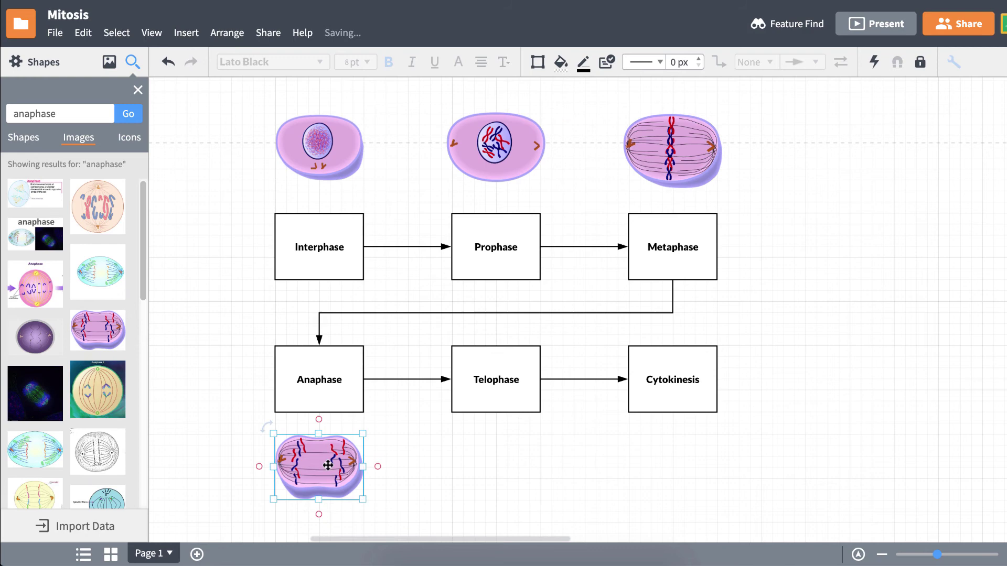
type("telophase")
key("Return")
left_click_drag(98, 274, 496, 461)
double_click(80, 112)
type("cytokinesis")
key("Return")
left_click_drag(35, 195, 673, 456)
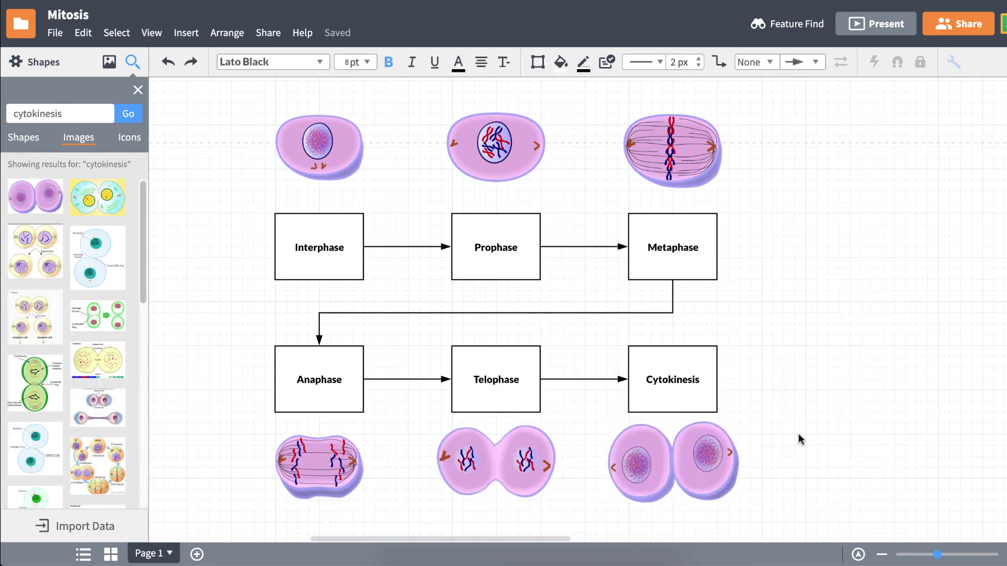
Fill all six phase boxes light purple and enlarge their label font size.
left_click_drag(771, 225, 314, 417)
left_click(561, 62)
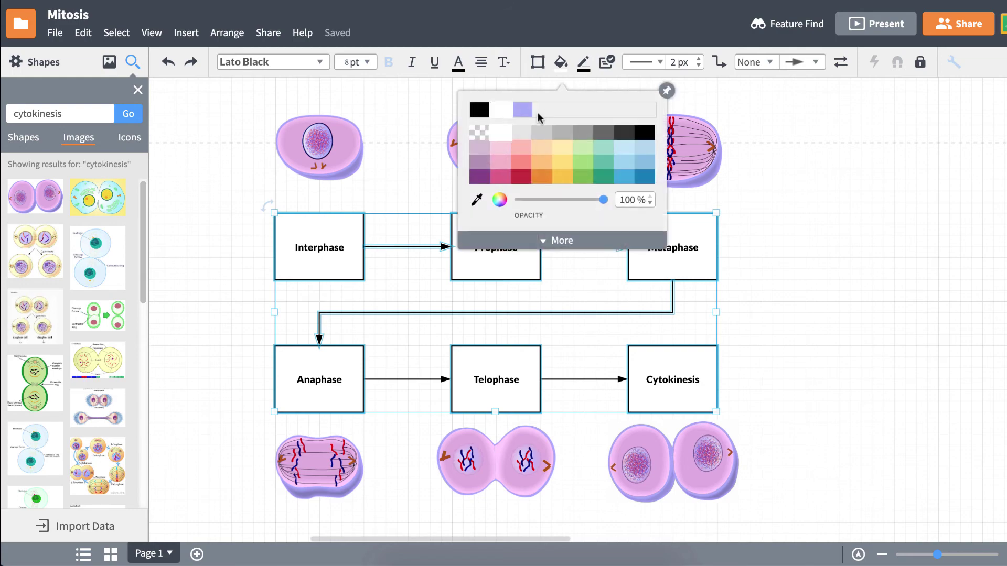
left_click(521, 108)
left_click(334, 62)
left_click(348, 227)
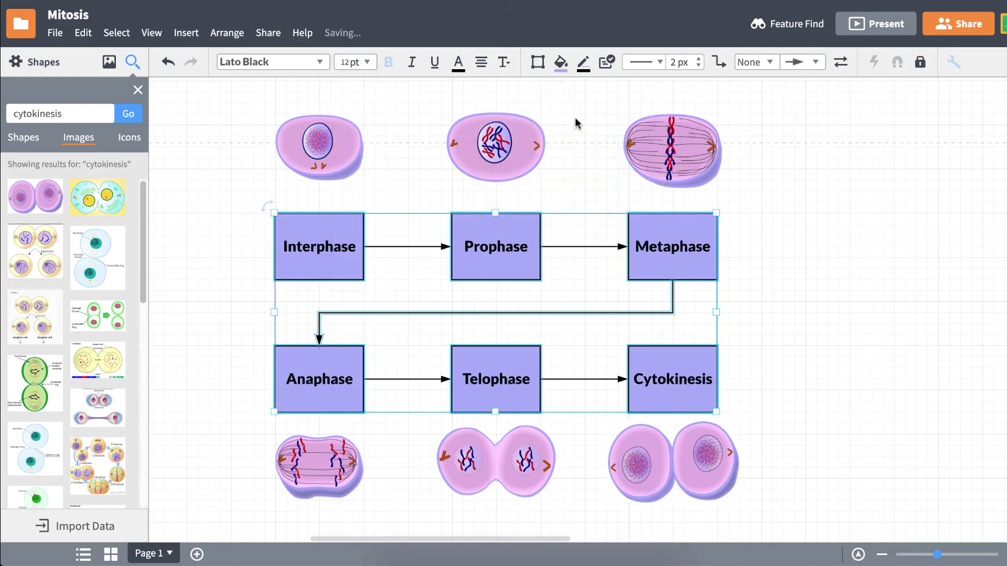
left_click(791, 229)
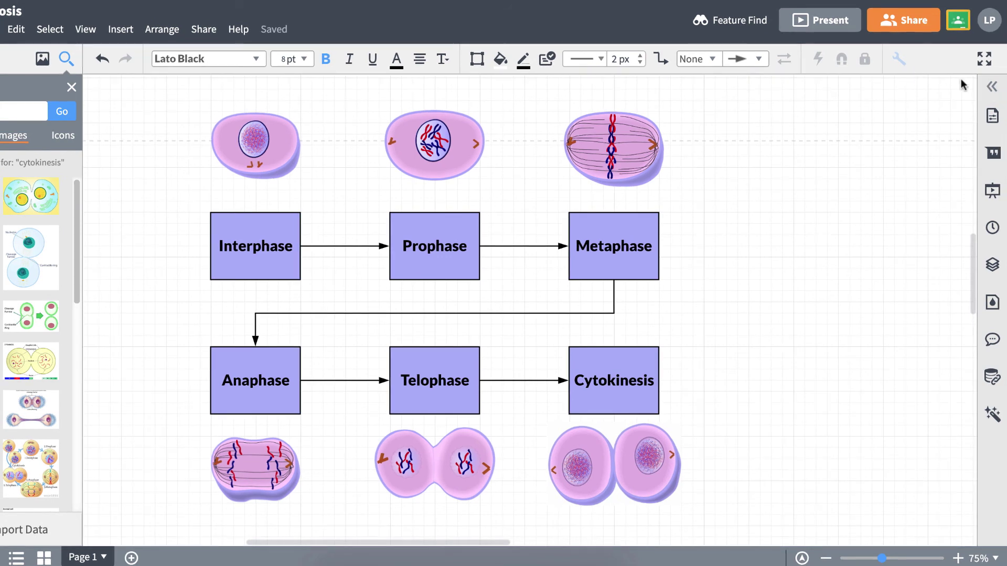
left_click(991, 90)
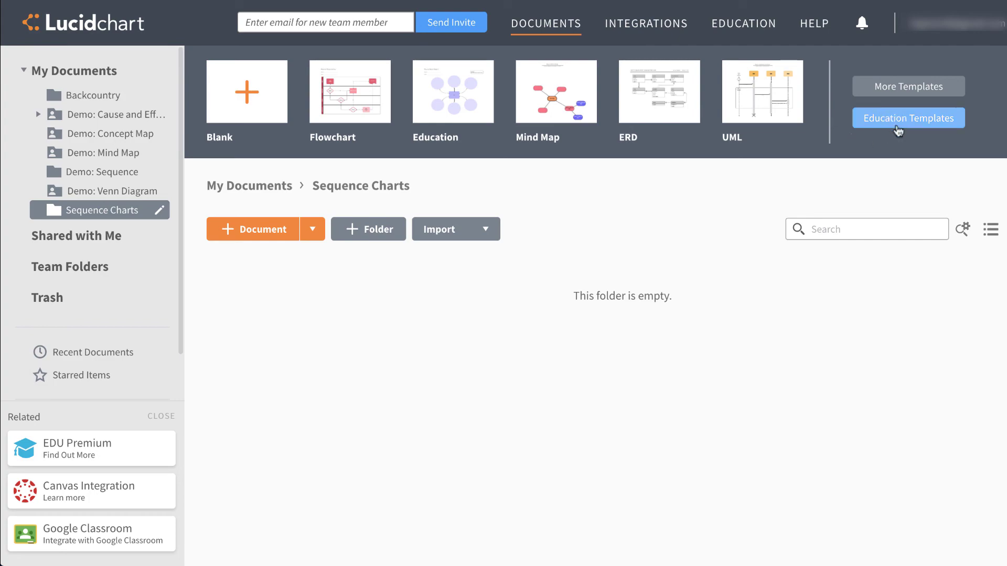
Search the Education Templates assignment library for 'Sequence'.
left_click(906, 118)
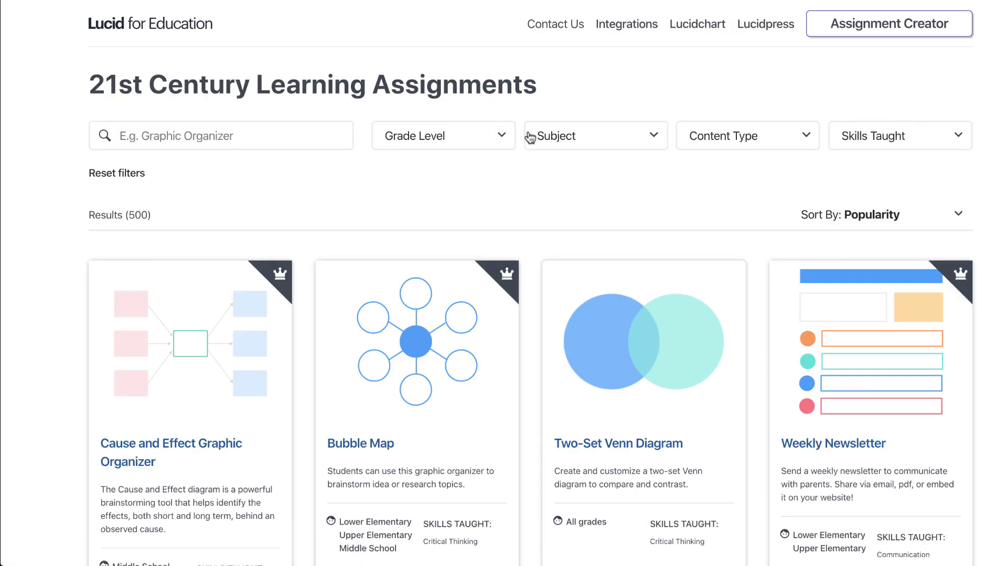
left_click(256, 134)
type("Sequence")
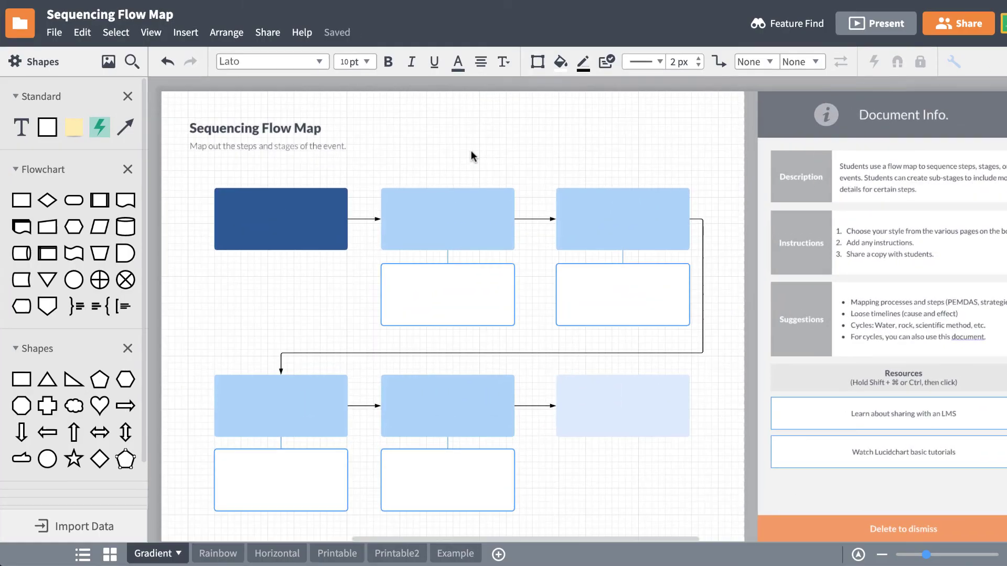
Label the template's first box 'Interphase' and begin typing 'Prophas' in the second box.
left_click(221, 231)
left_click(239, 158)
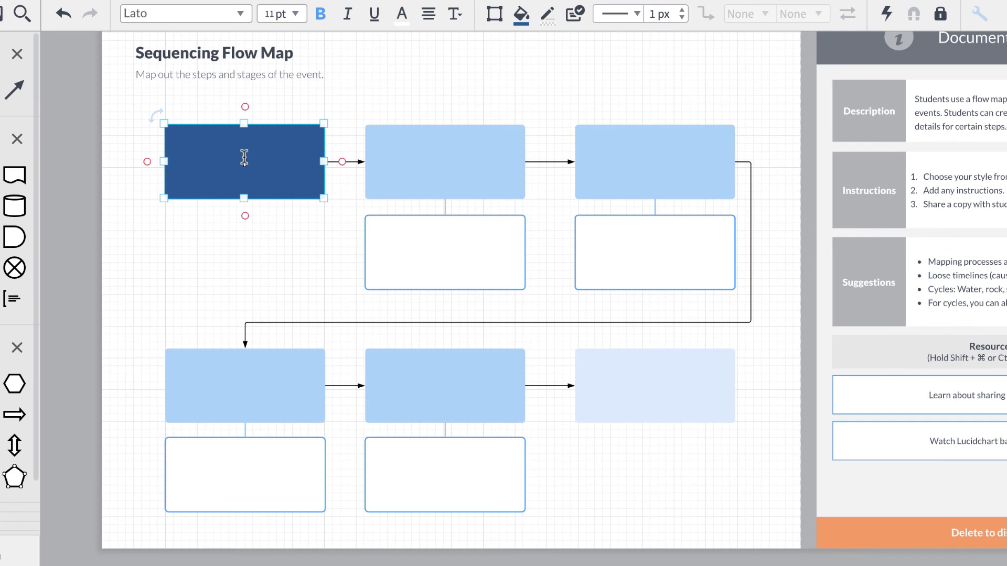
type("Interphase")
left_click(445, 161)
type("Prophas")
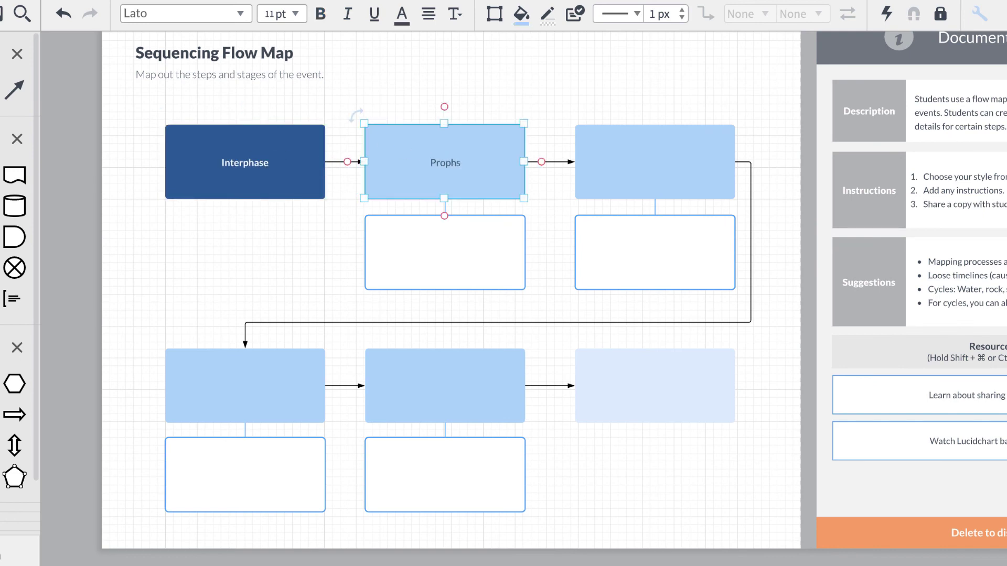